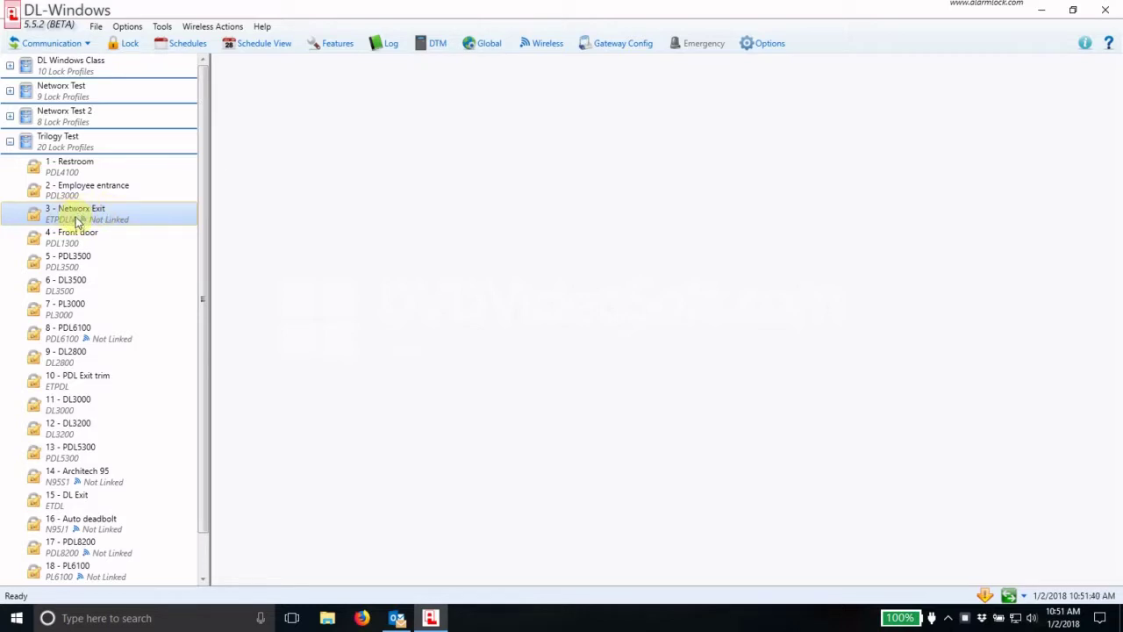
- Open the schedules of the Networx Exit lock in the Trilogy Test account
left_click(182, 44)
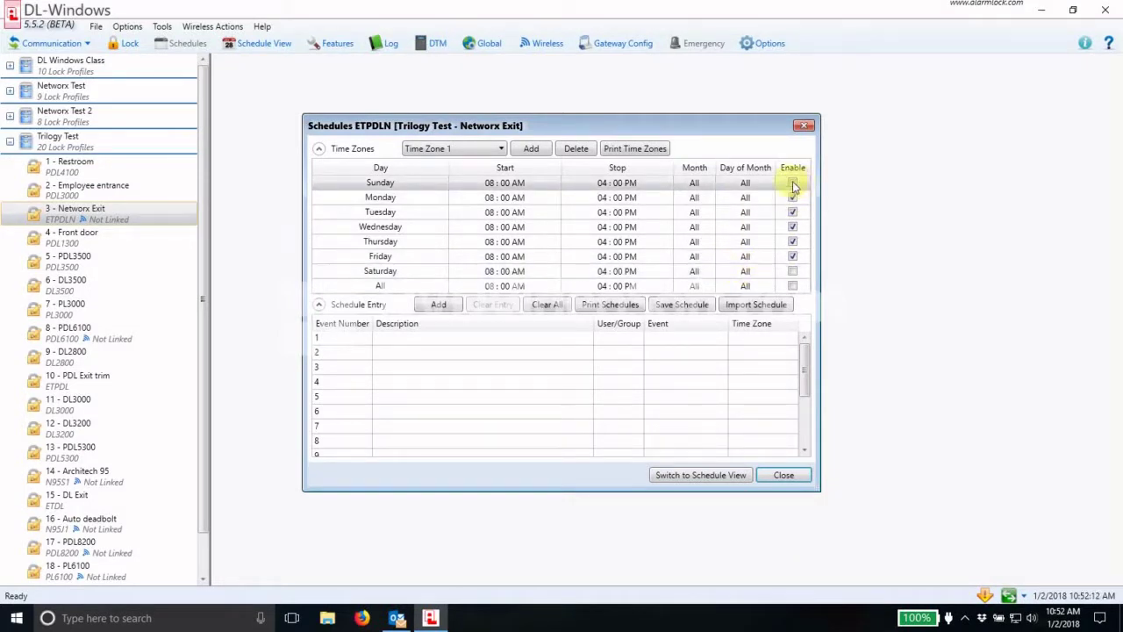
left_click(794, 229)
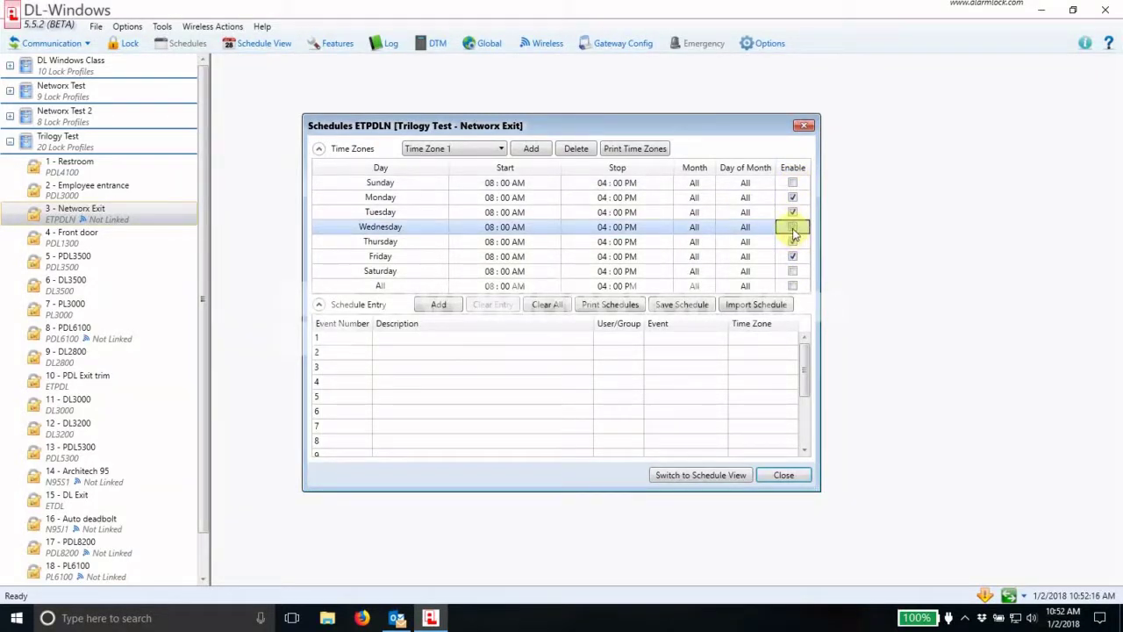
left_click(793, 230)
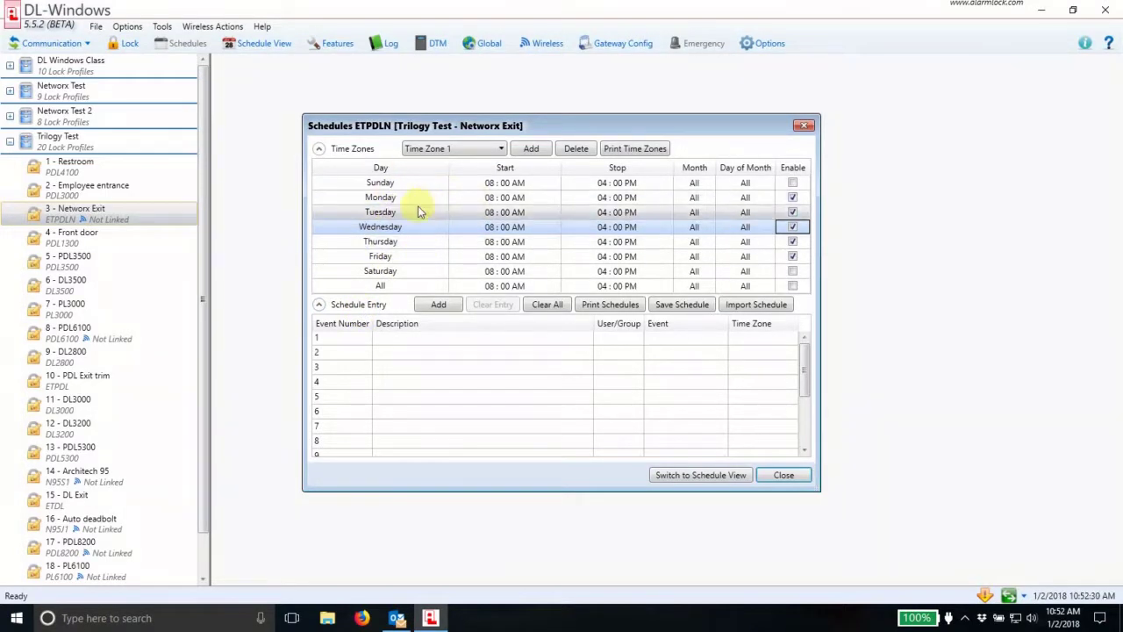
left_click(392, 338)
left_click(393, 339)
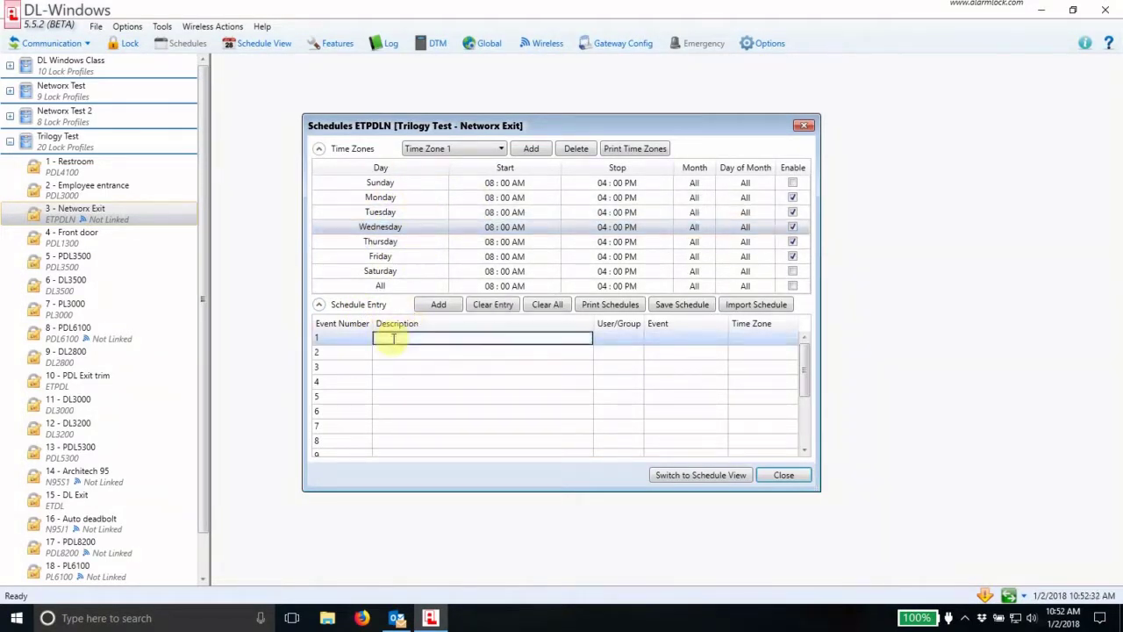
left_click(616, 340)
left_click(617, 343)
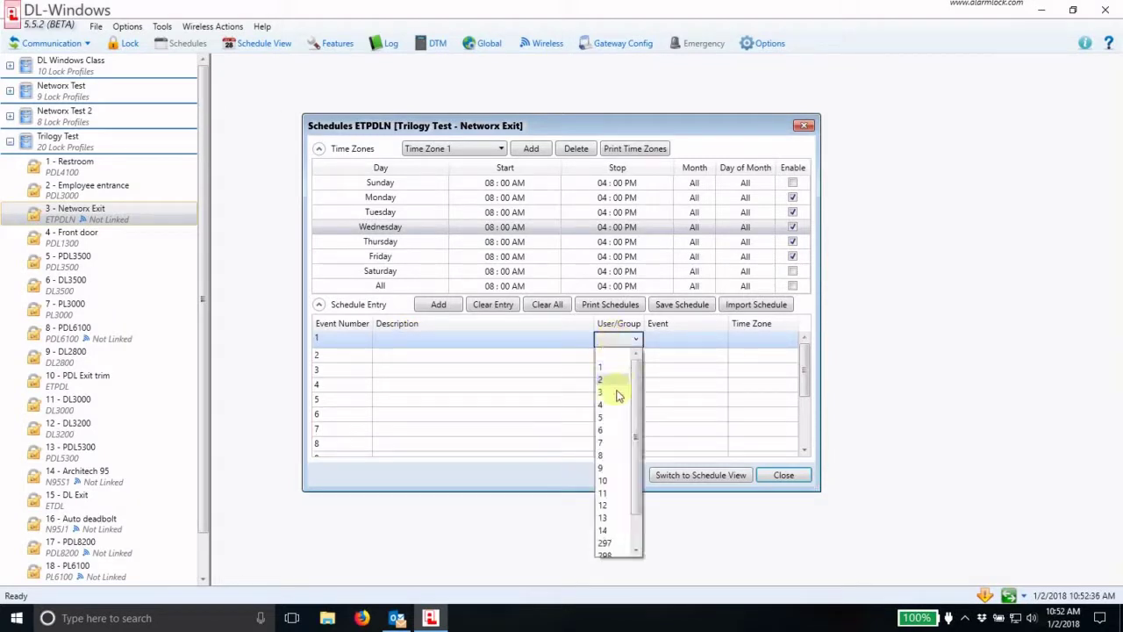
left_click(617, 342)
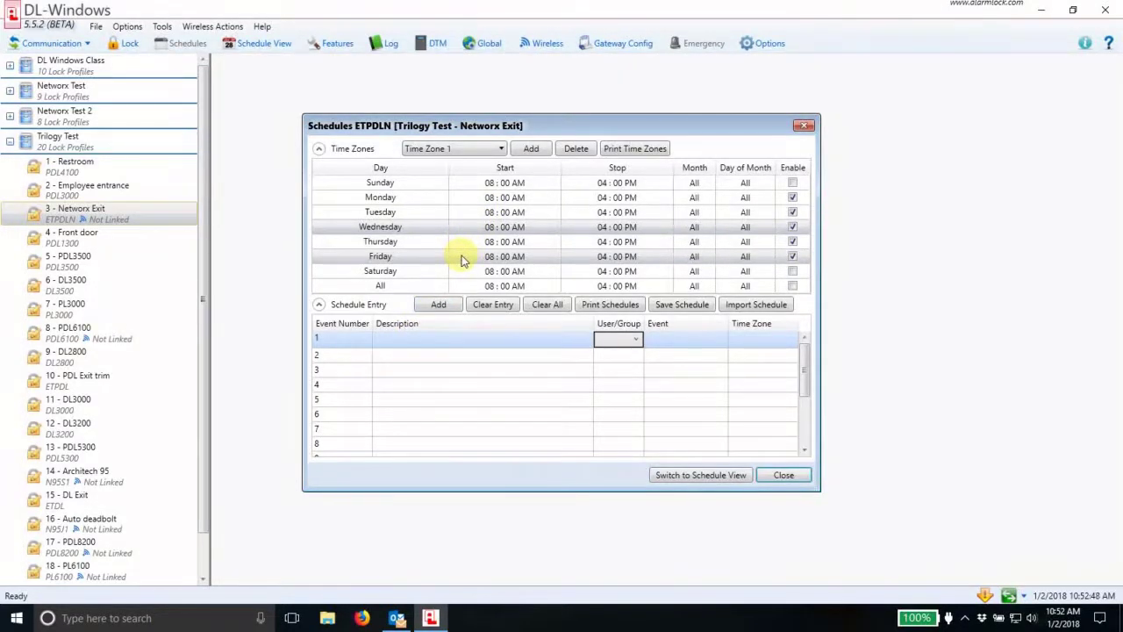
left_click(486, 186)
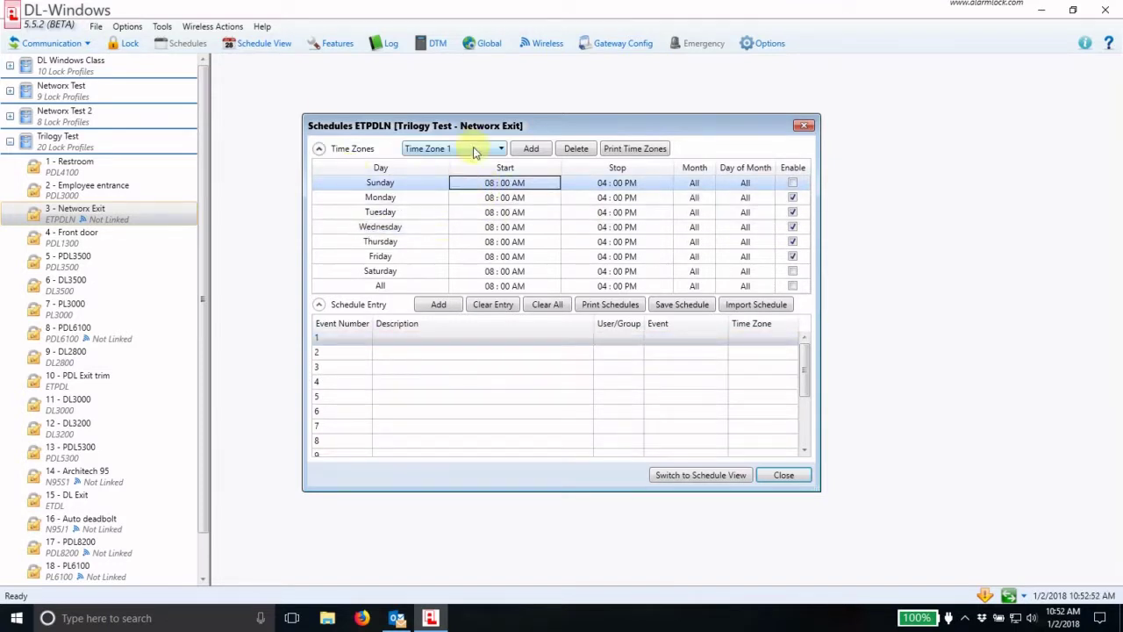
- Add two new time zones to the Networx Exit schedule and select Time Zone 2 for editing
left_click(469, 149)
left_click(531, 150)
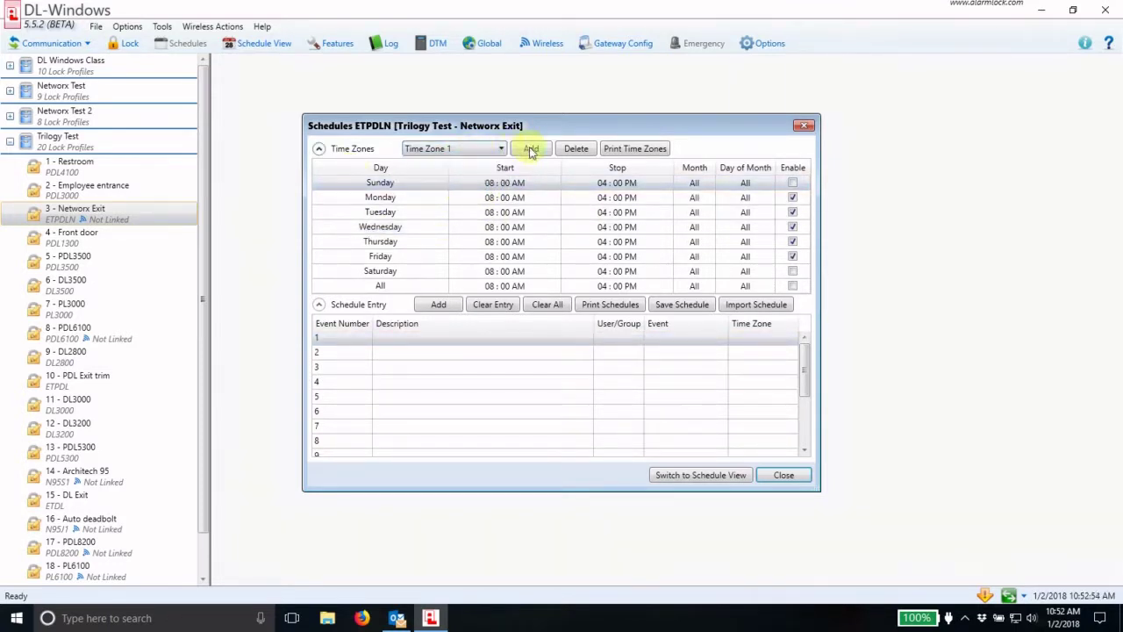
left_click(530, 150)
left_click(473, 149)
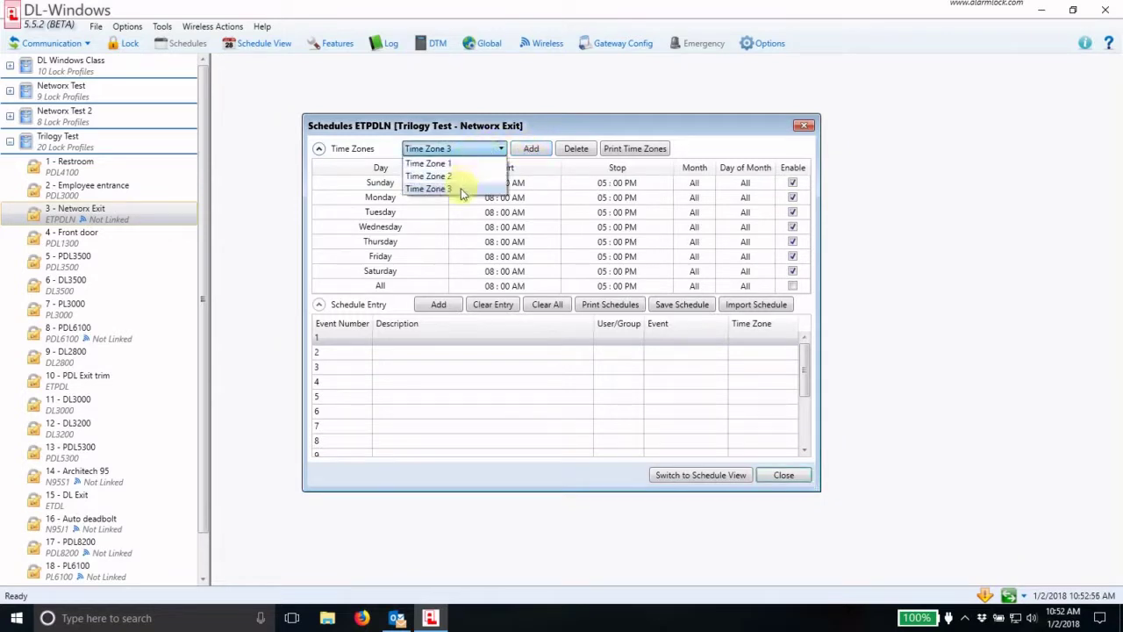
left_click(450, 164)
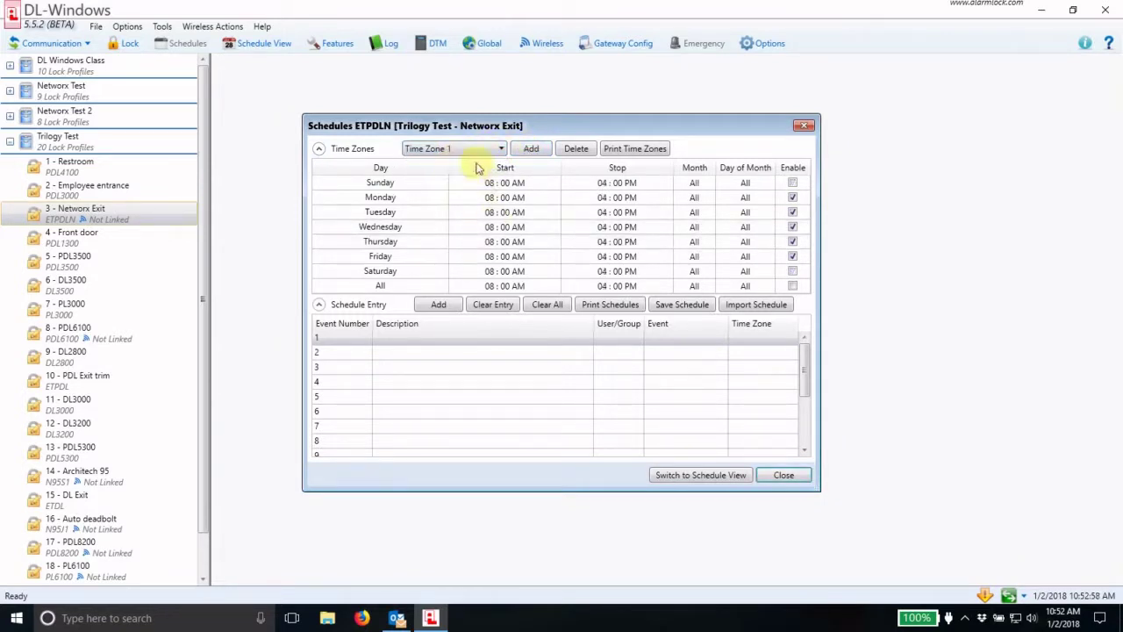
left_click(458, 148)
left_click(451, 170)
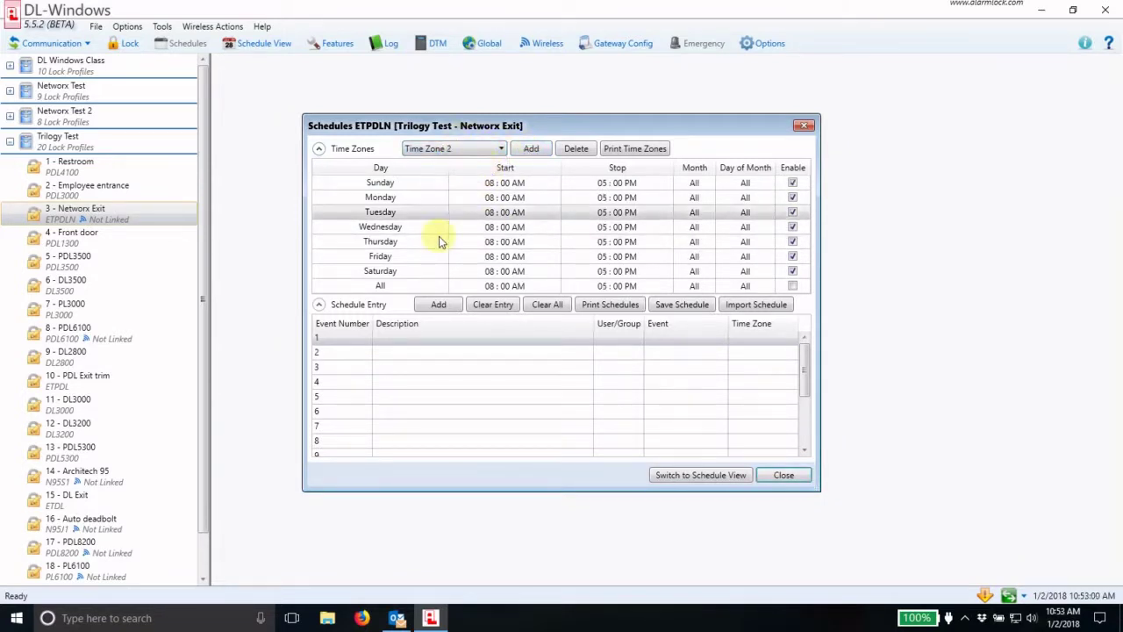
- Set Monday's start time in Time Zone 2 to 07:00 AM and apply that start to all days
left_click(492, 199)
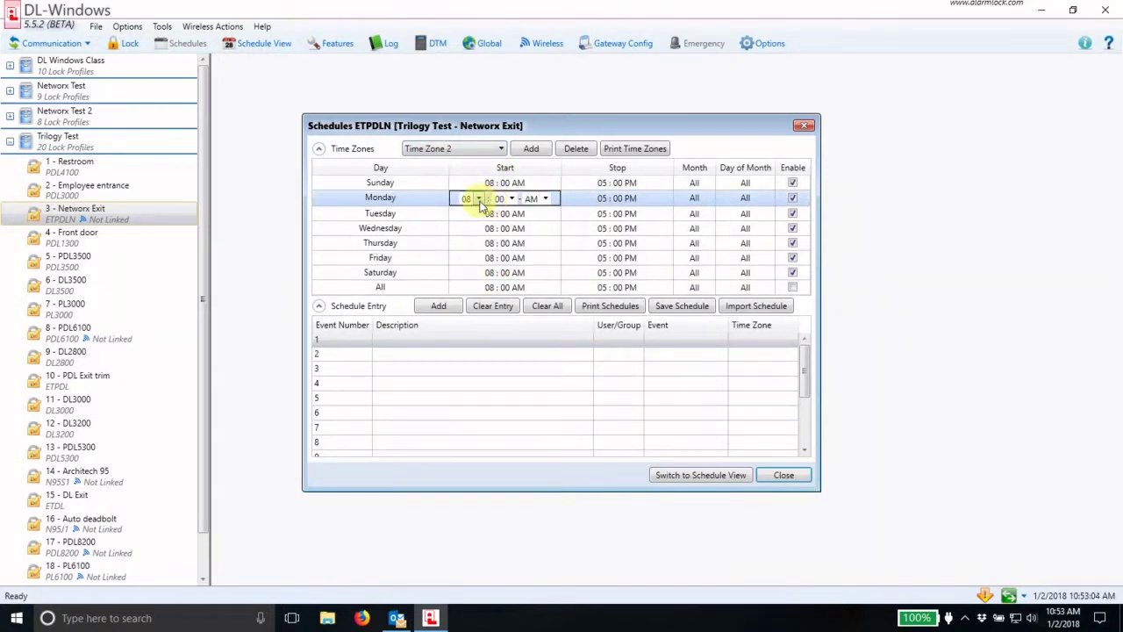
left_click(480, 200)
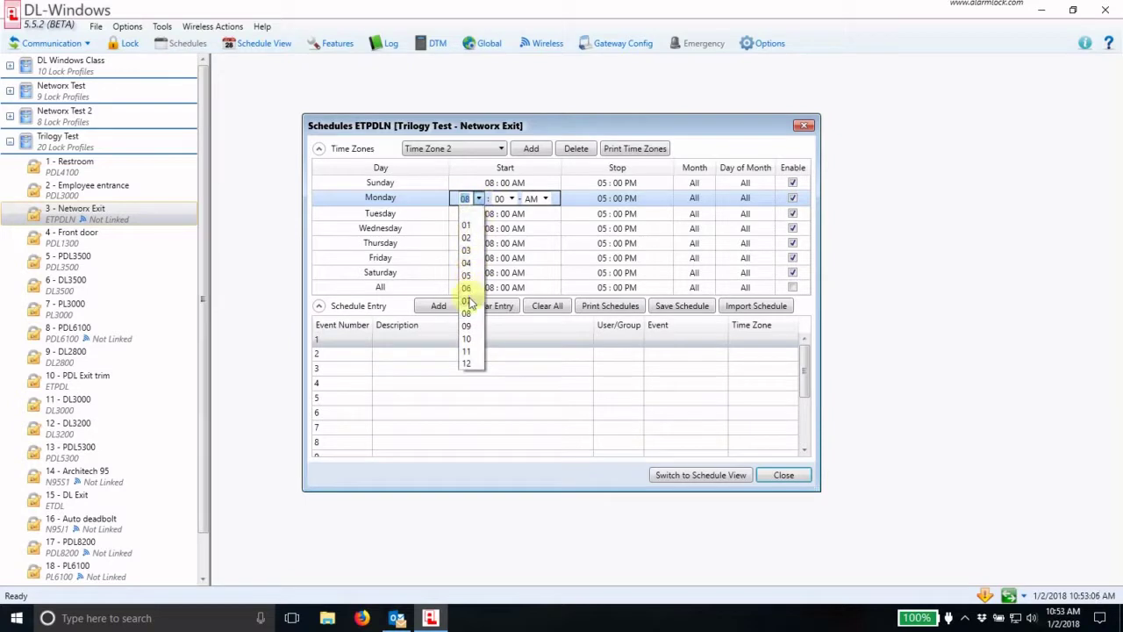
left_click(467, 290)
left_click(507, 228)
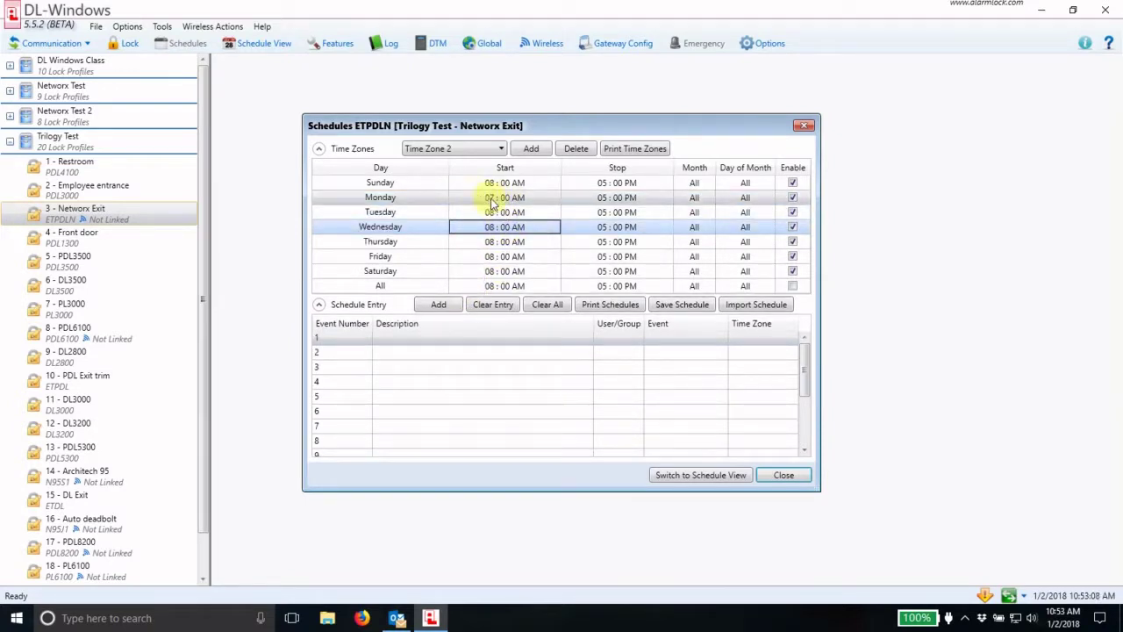
left_click(493, 199)
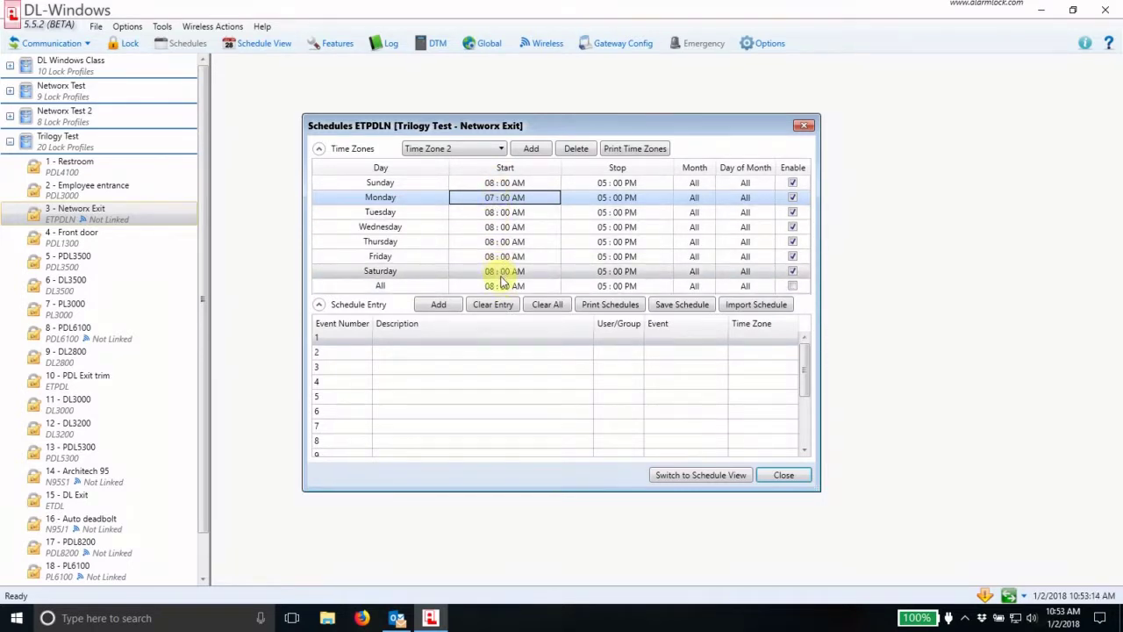
right_click(506, 200)
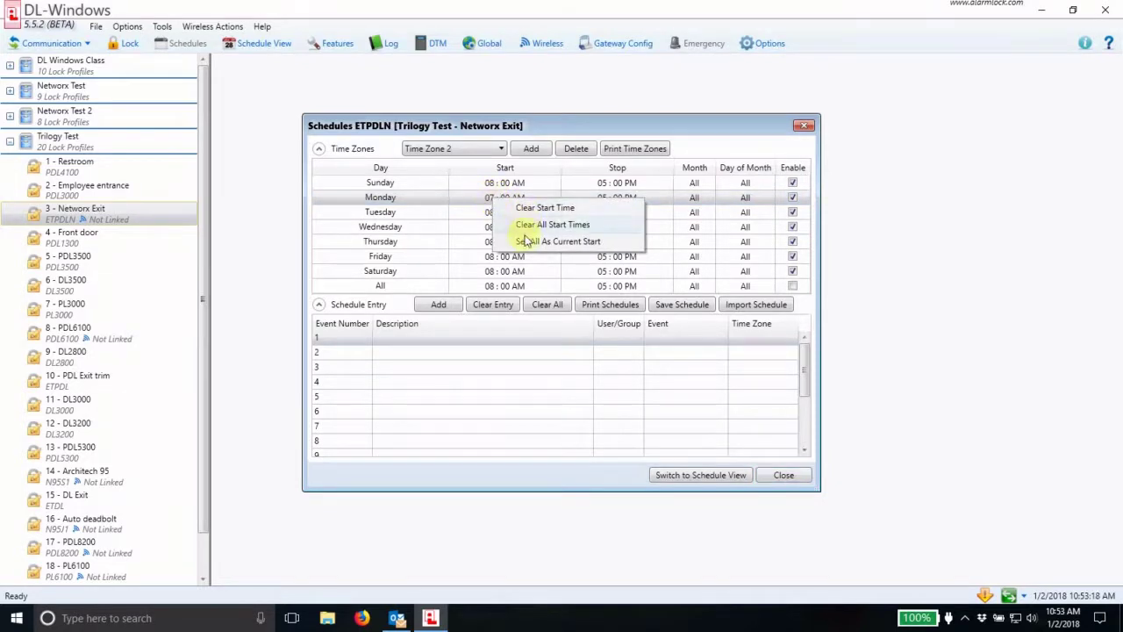
left_click(559, 242)
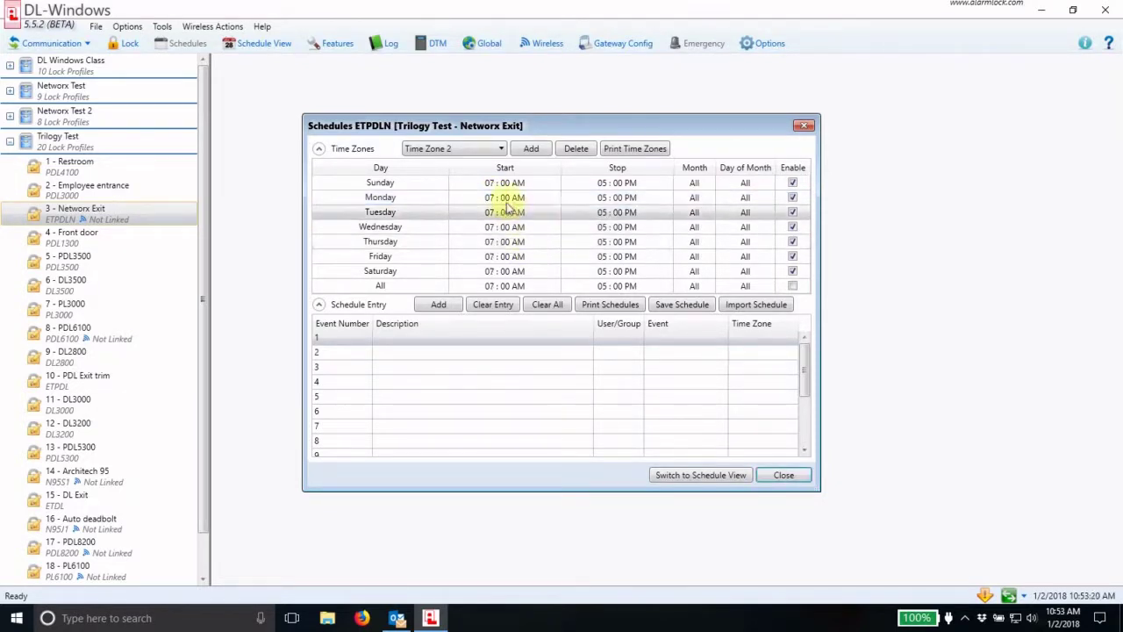
- Set Tuesday's stop time in Time Zone 2 to 04:00 PM and apply that stop to all days
left_click(604, 214)
left_click(604, 214)
left_click(592, 213)
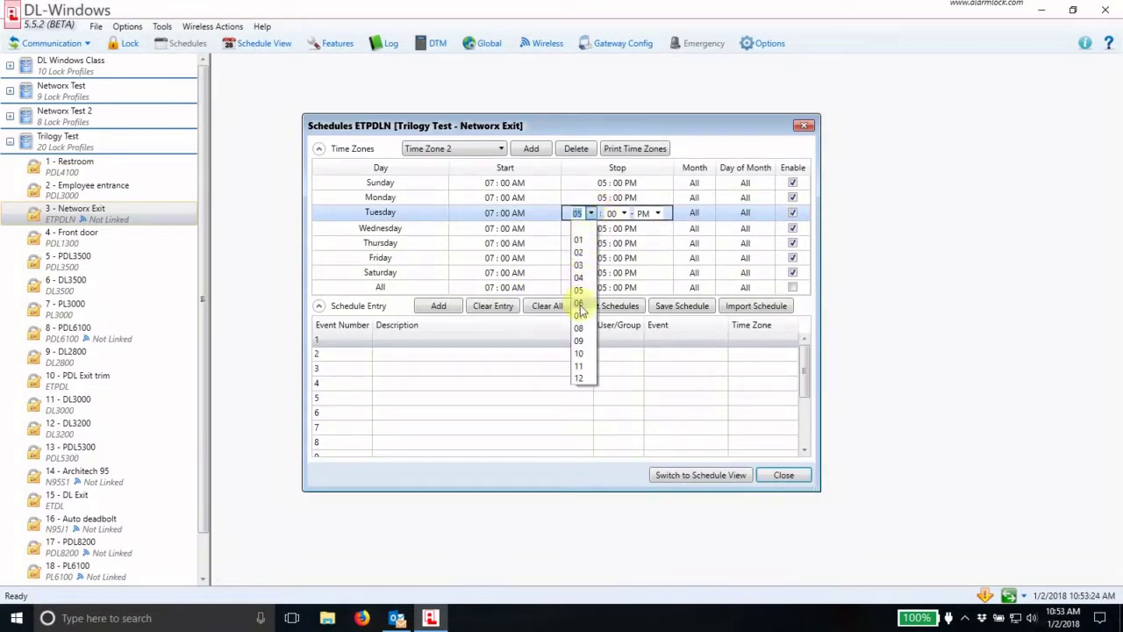
left_click(580, 279)
left_click(618, 226)
left_click(586, 213)
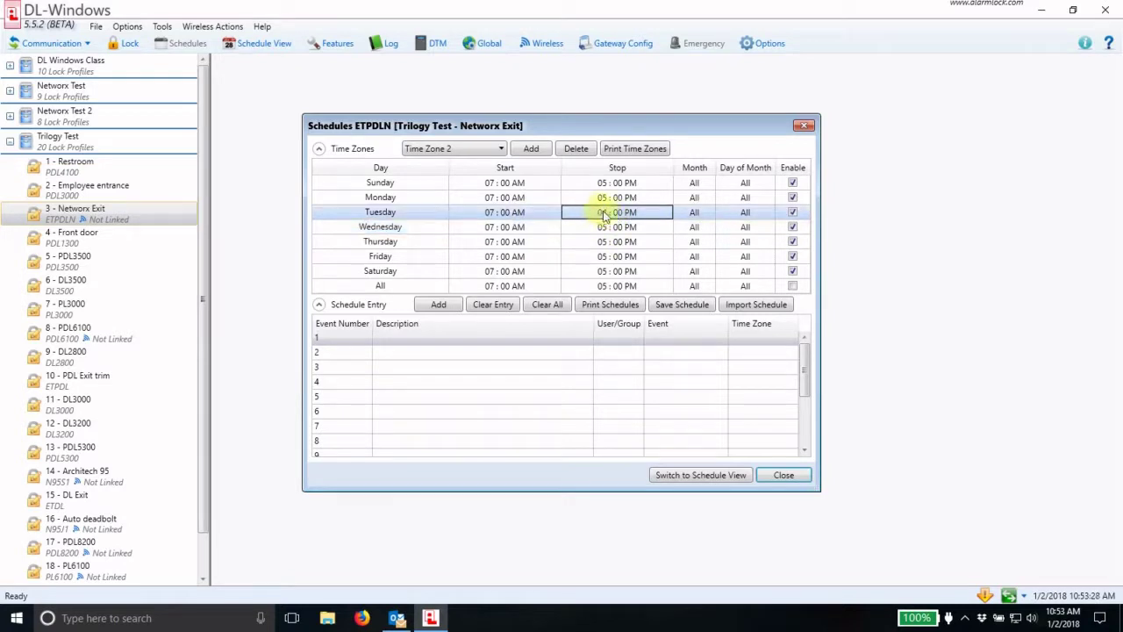
right_click(603, 214)
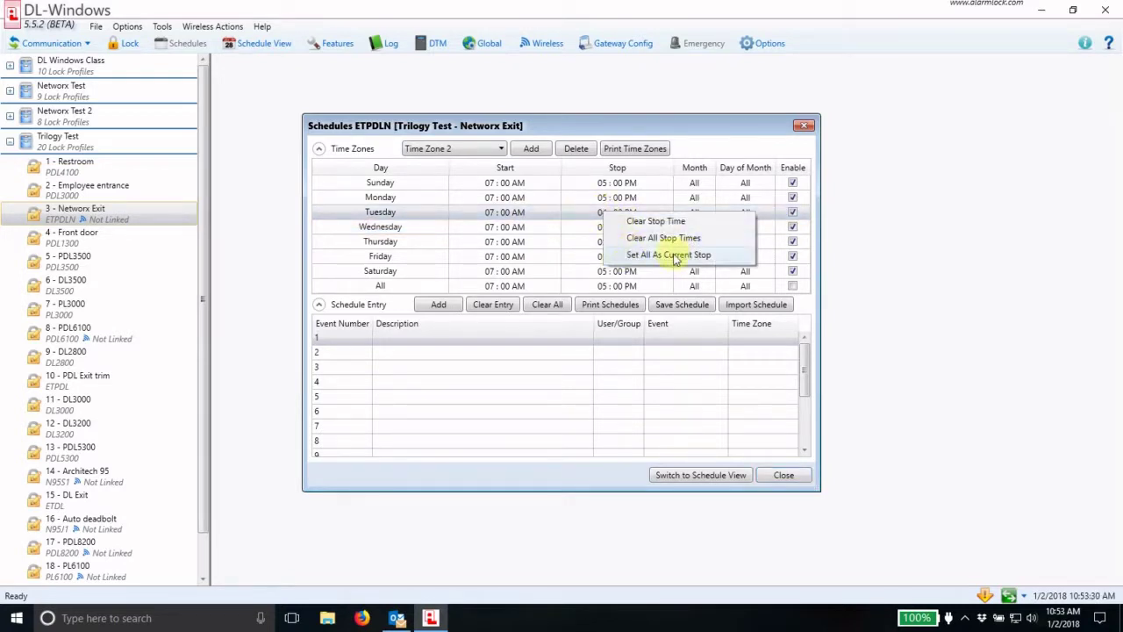
left_click(668, 255)
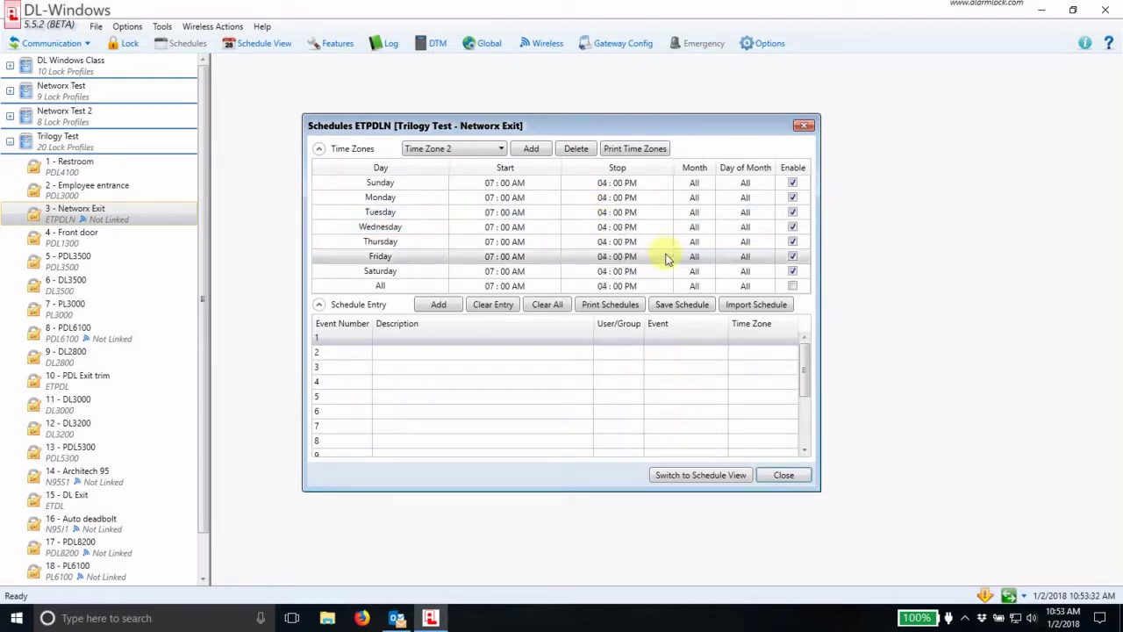
- Disable Sunday and Saturday in Time Zone 2
left_click(793, 184)
left_click(792, 271)
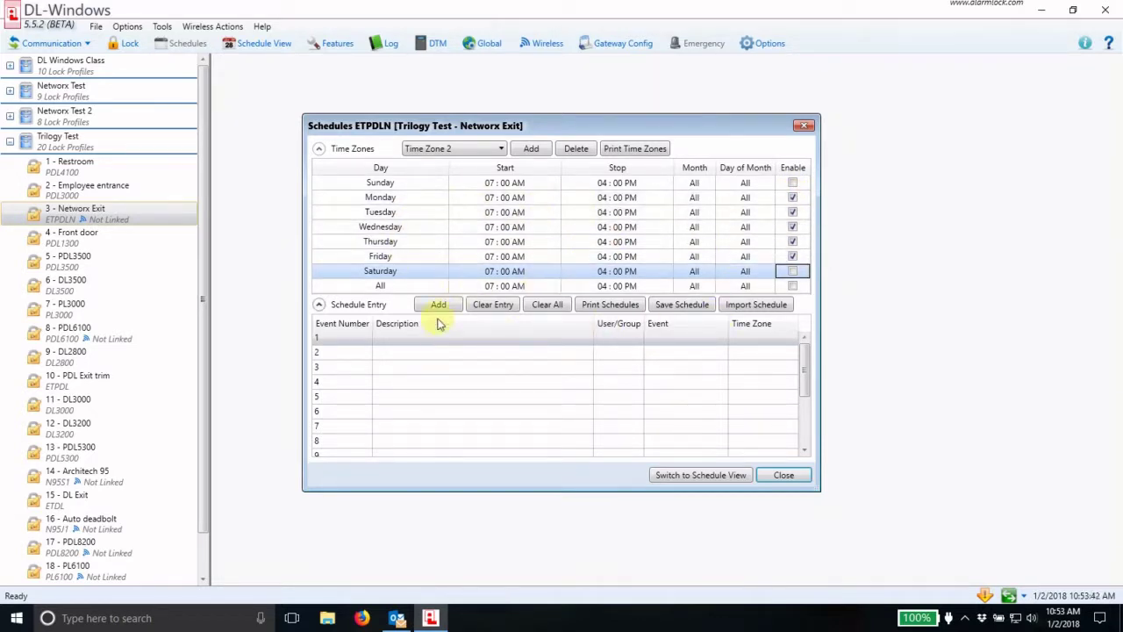
- Enter the description "Passage mode M-F 7a-4p" for schedule entry 1, leaving its user/group blank
left_click(417, 337)
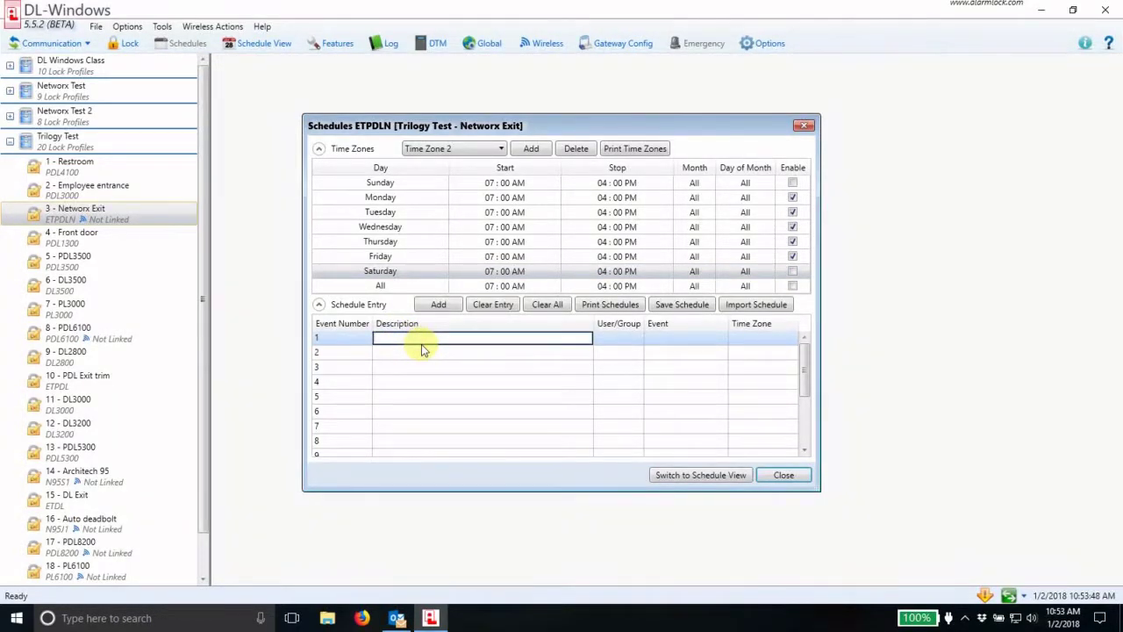
type("Passage mode M-F")
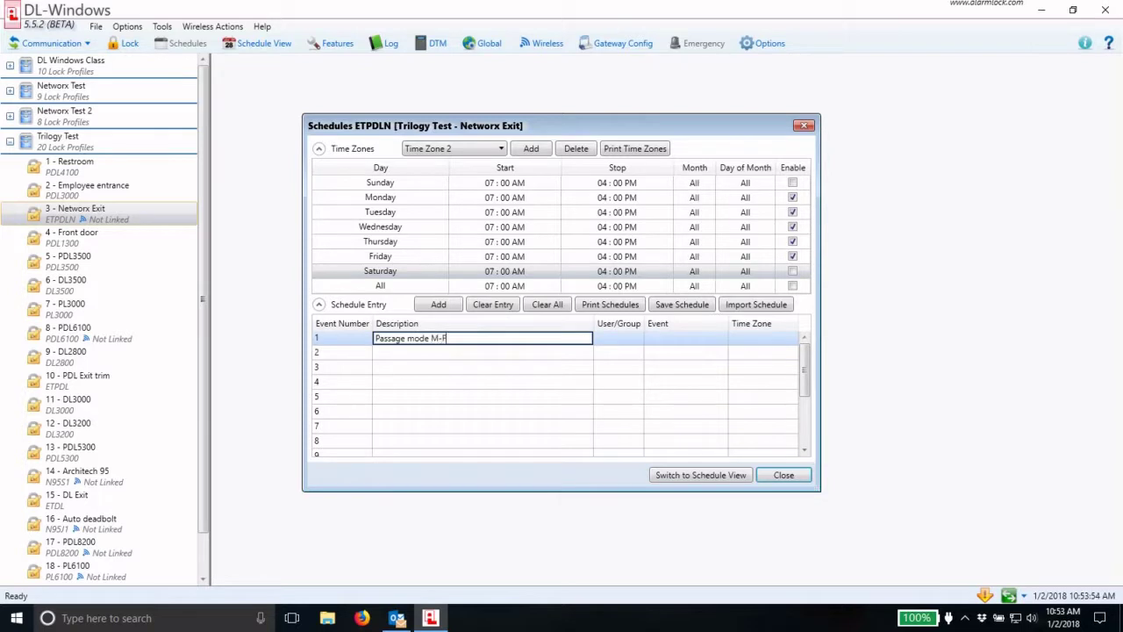
type("7a-4p")
left_click(614, 342)
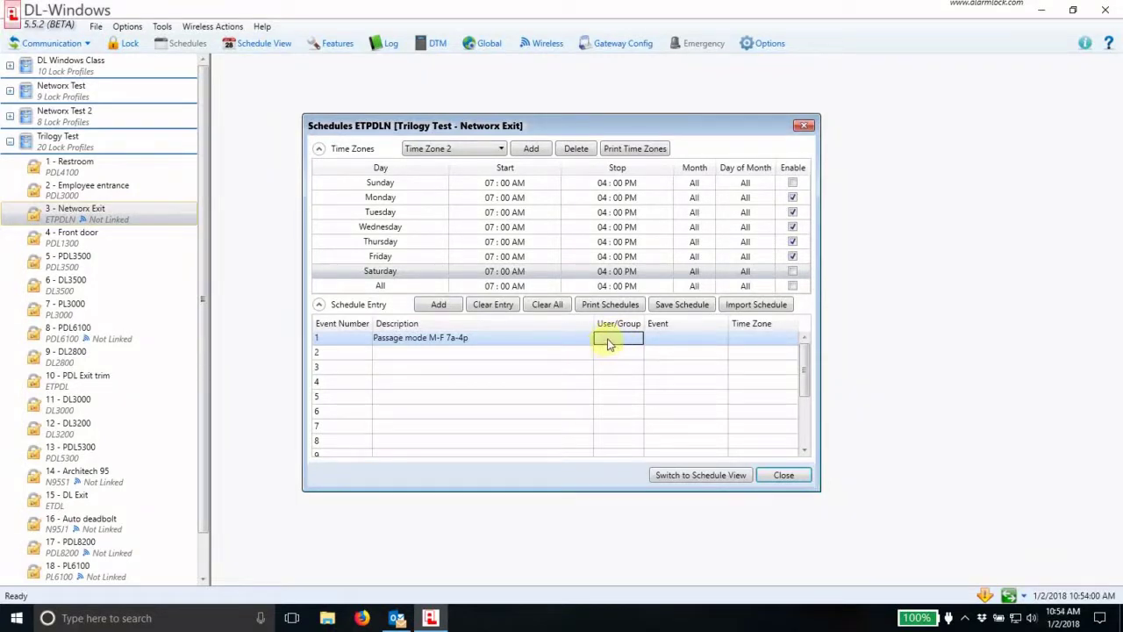
- Set the event of schedule entry 1 to Unlock and assign it to Time Zone 2
left_click(685, 346)
left_click(687, 344)
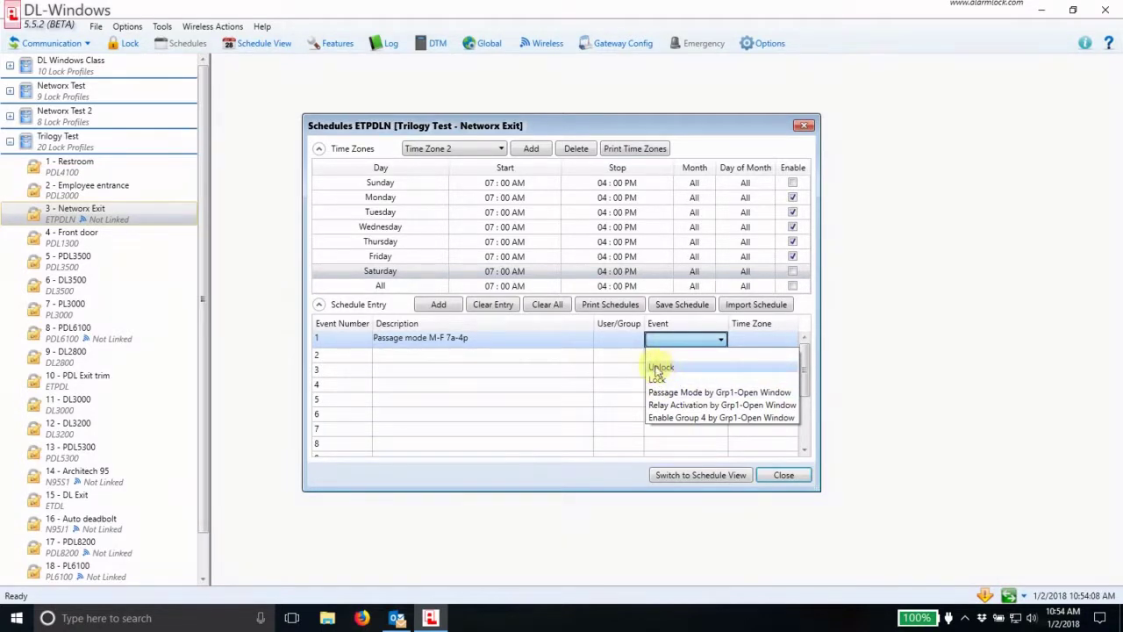
left_click(661, 367)
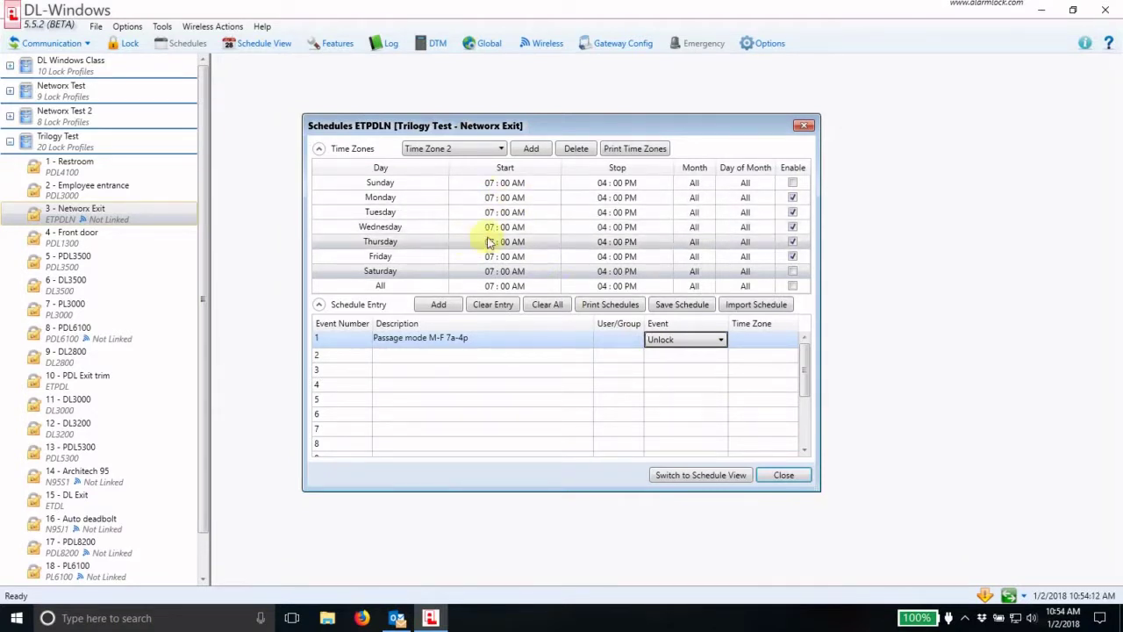
left_click(753, 339)
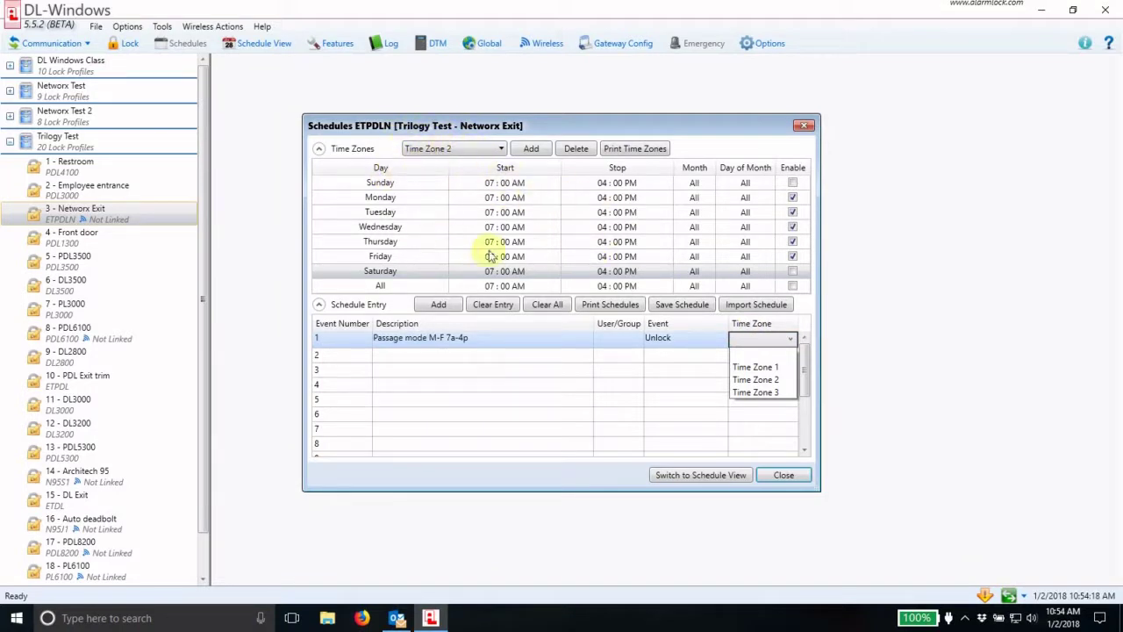
left_click(753, 379)
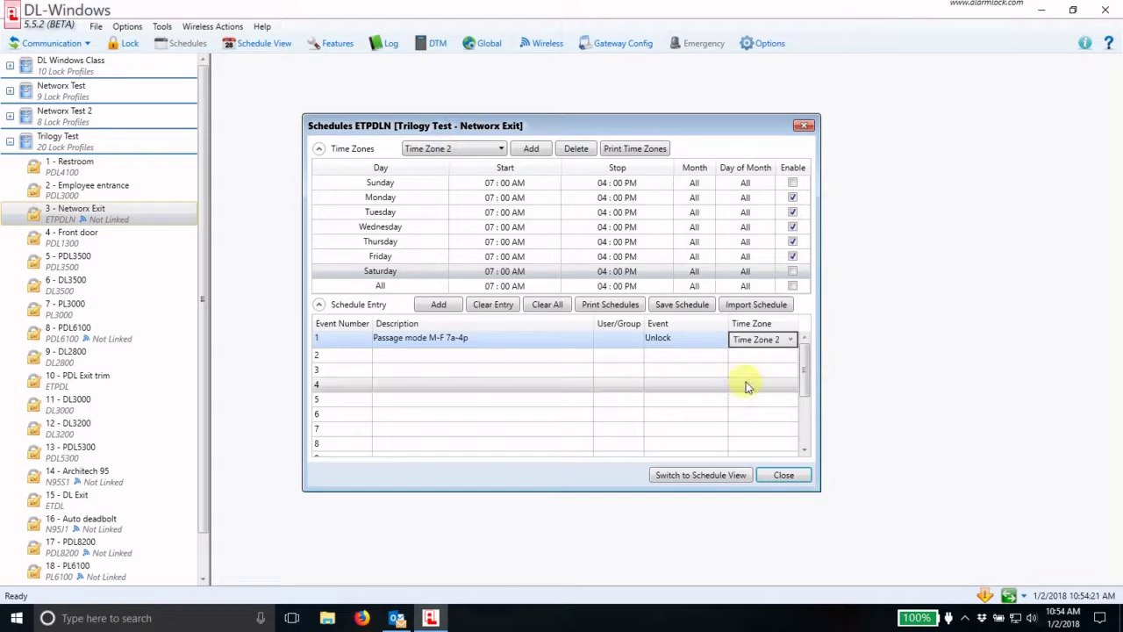
- Switch to the schedule view of the Networx Exit lock to review its scheduled events
left_click(677, 475)
left_click(592, 357)
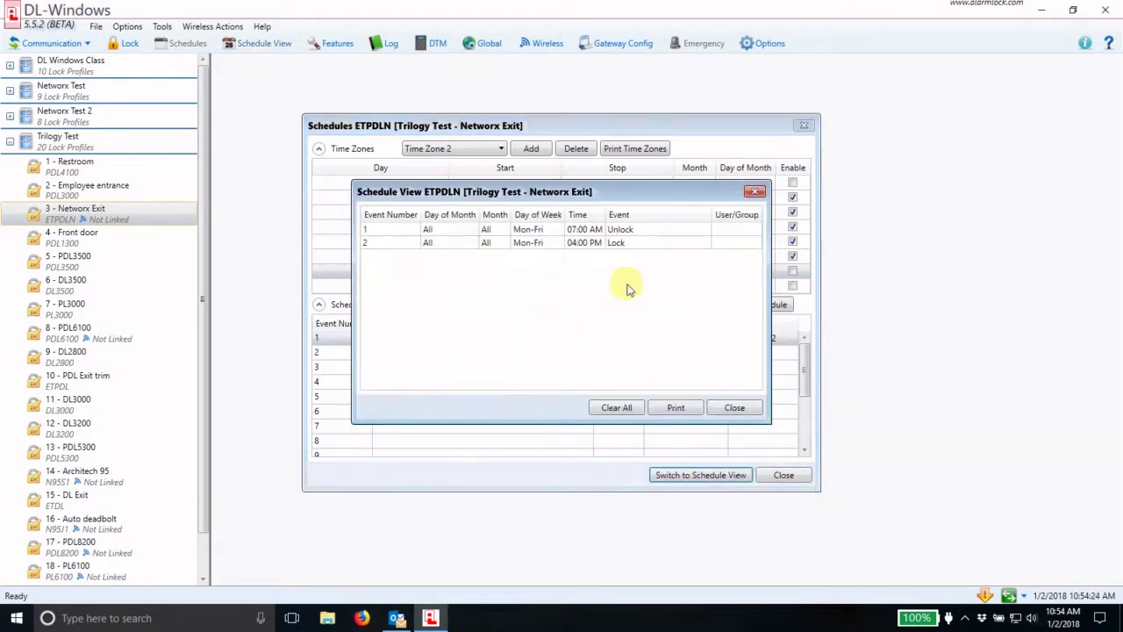